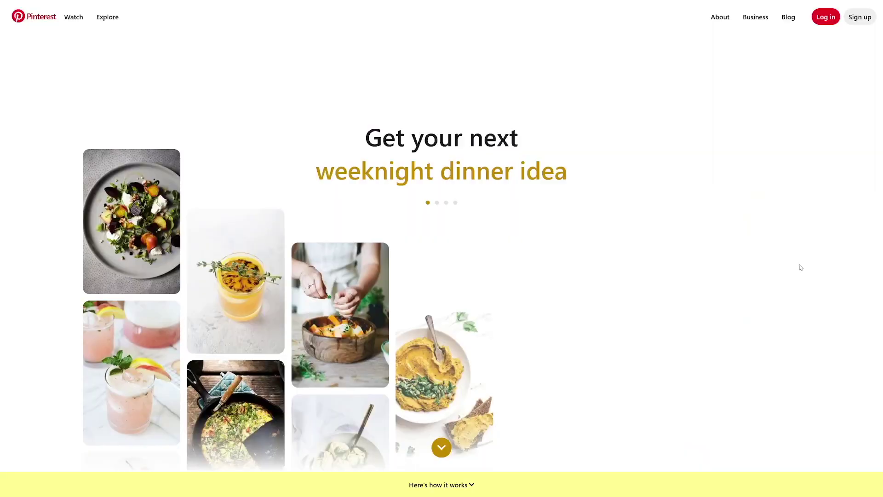
# Step: Scroll the Pinterest homepage and highlight the 1.1B total visits figure on the stats page
pyautogui.scroll(-5, 843, 190)
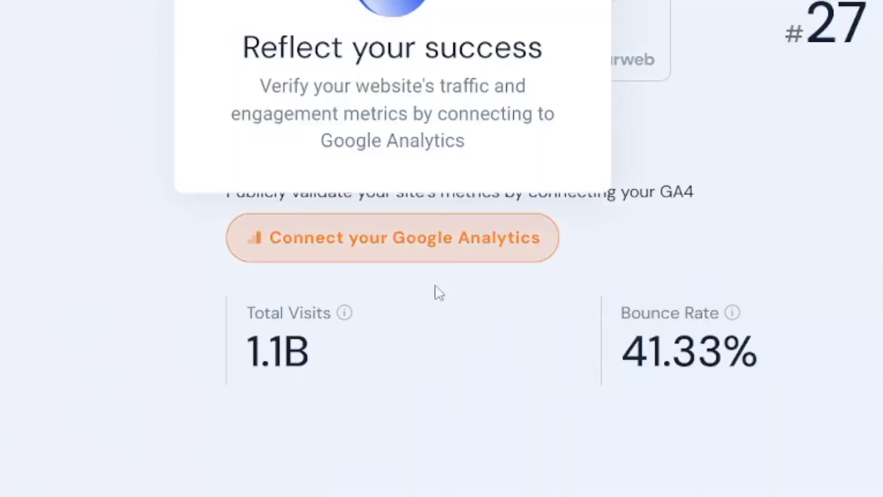
pyautogui.moveTo(249, 363); pyautogui.dragTo(309, 361)
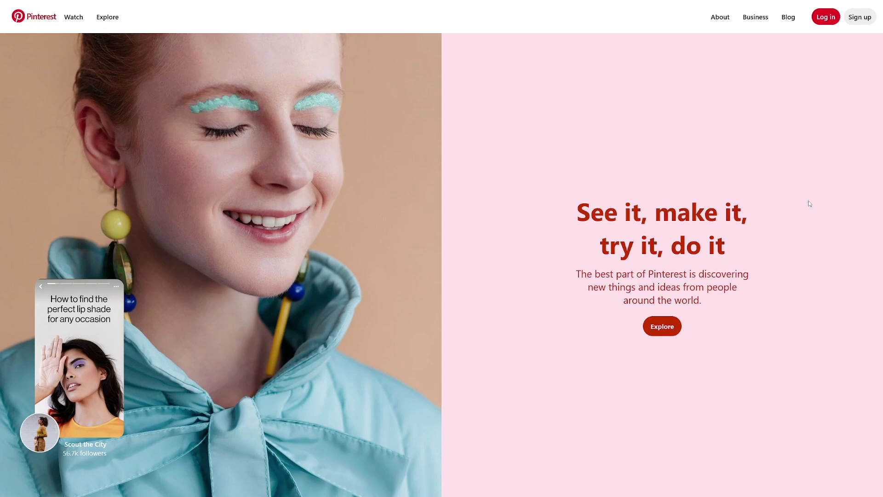
pyautogui.scroll(-5, 809, 203)
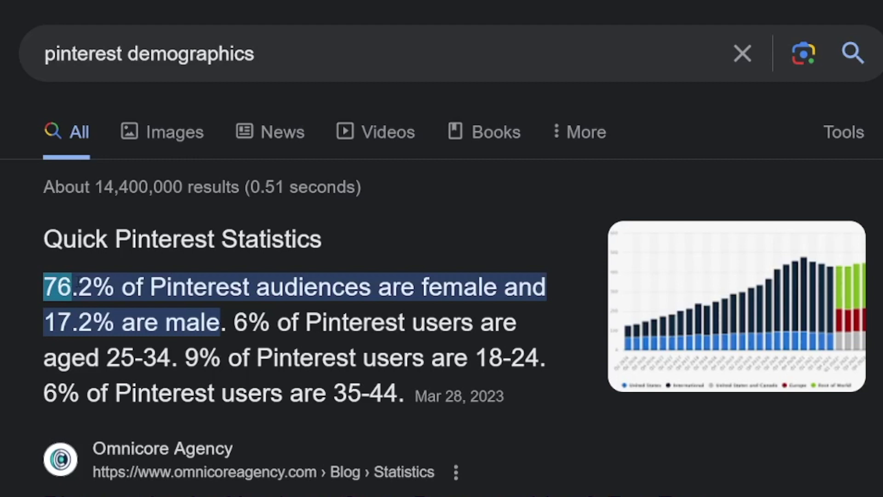
# Step: Highlight '76.2% of Pinterest audiences are female' in the Google snippet
pyautogui.moveTo(76, 287); pyautogui.dragTo(316, 279)
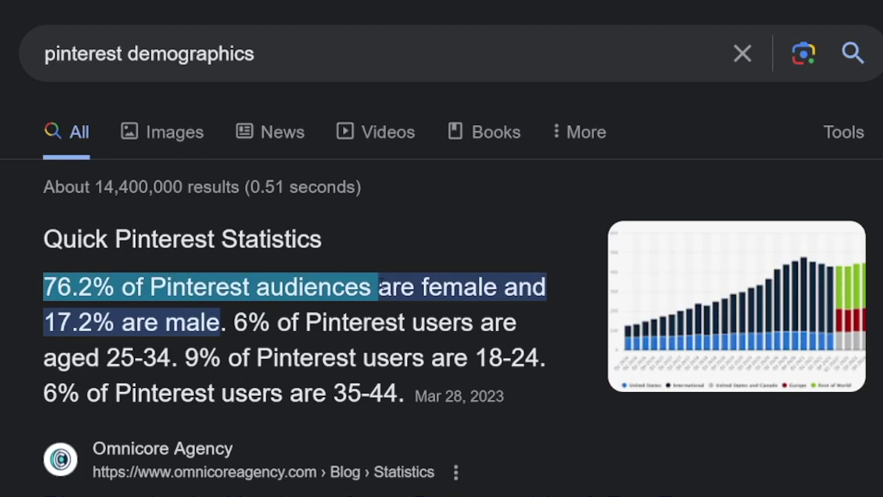
pyautogui.moveTo(381, 283); pyautogui.dragTo(218, 330)
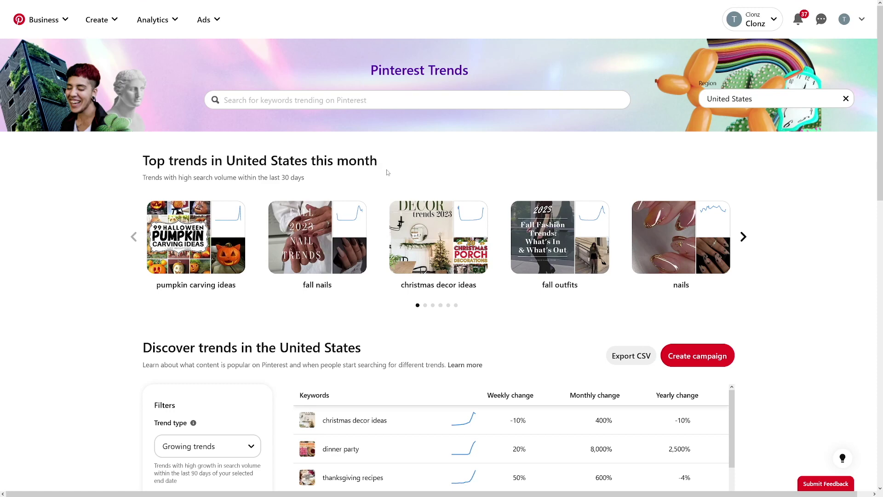
# Step: Scroll down to the Discover trends table, then back up to the trends carousel
pyautogui.scroll(-5, 388, 177)
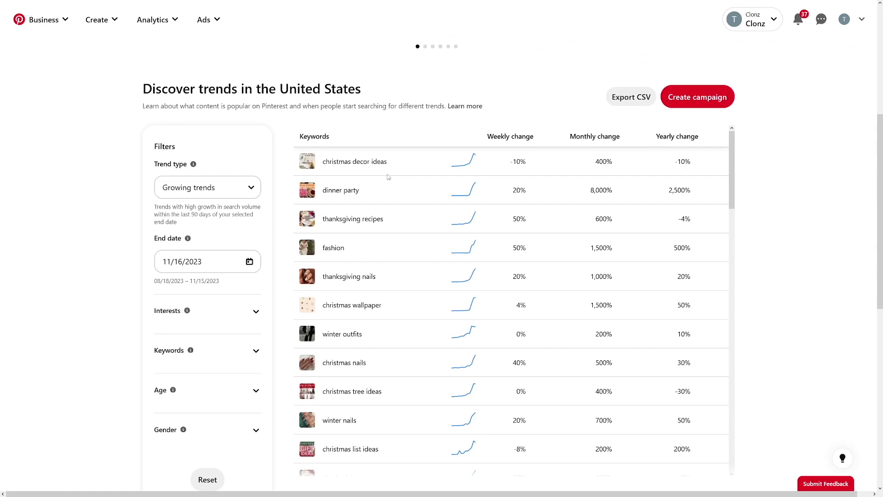
pyautogui.scroll(2, 429, 278)
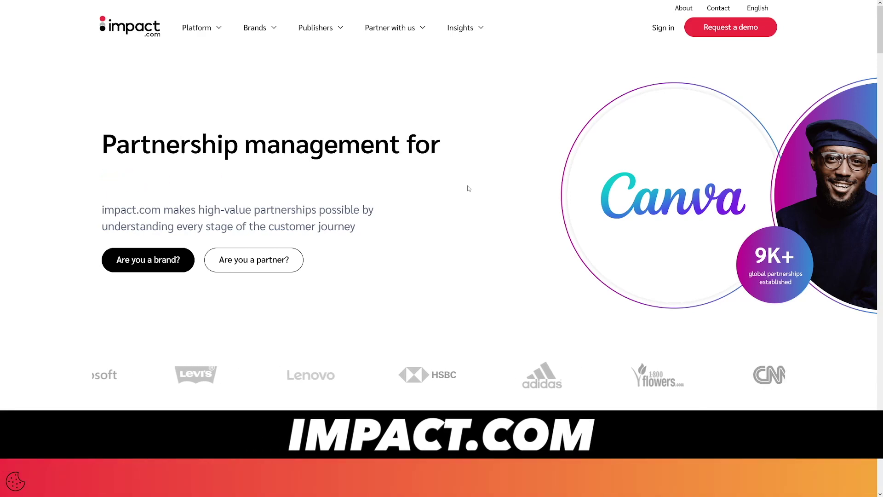
# Step: Scroll the impact.com homepage past the partner cards down to the case studies
pyautogui.scroll(-10, 468, 189)
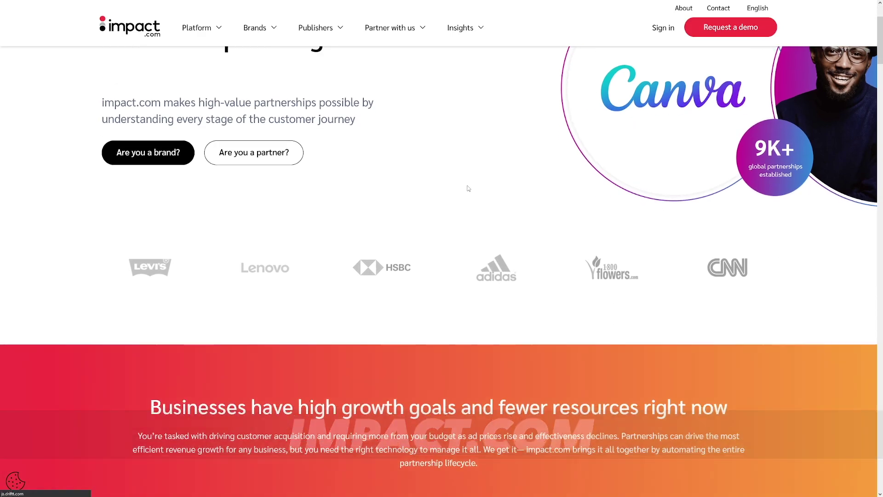
pyautogui.scroll(-10, 468, 189)
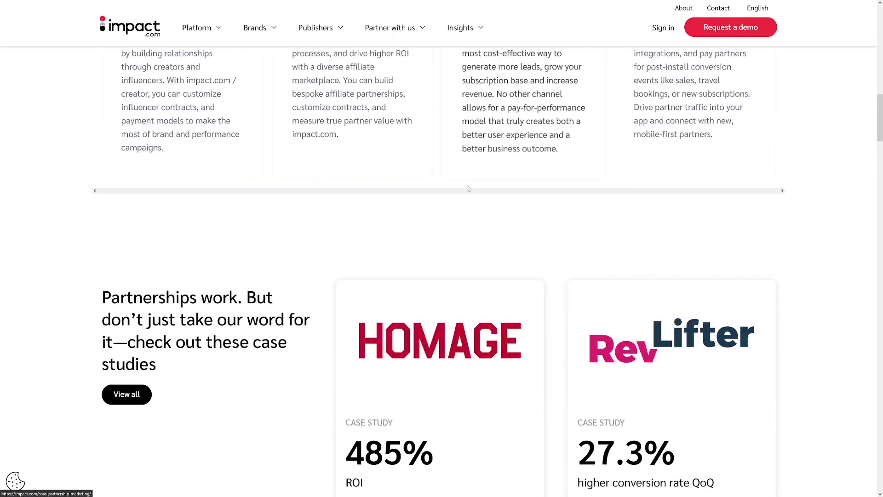
pyautogui.scroll(-8, 469, 188)
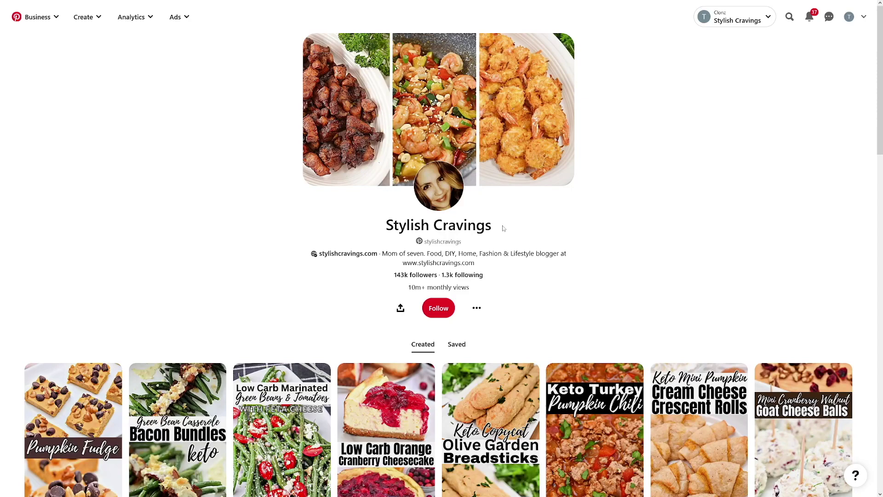
# Step: Scroll the Stylish Cravings profile and highlight its 10m+ monthly views figure
pyautogui.scroll(-5, 544, 228)
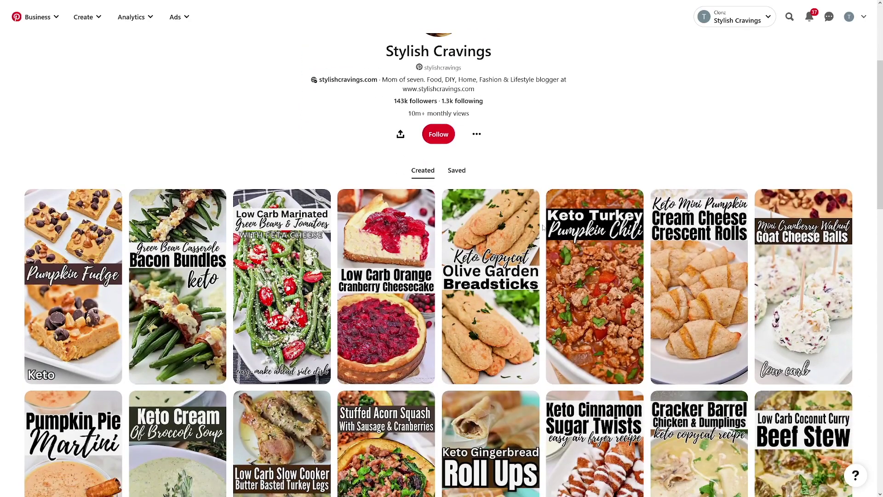
pyautogui.scroll(-2, 544, 228)
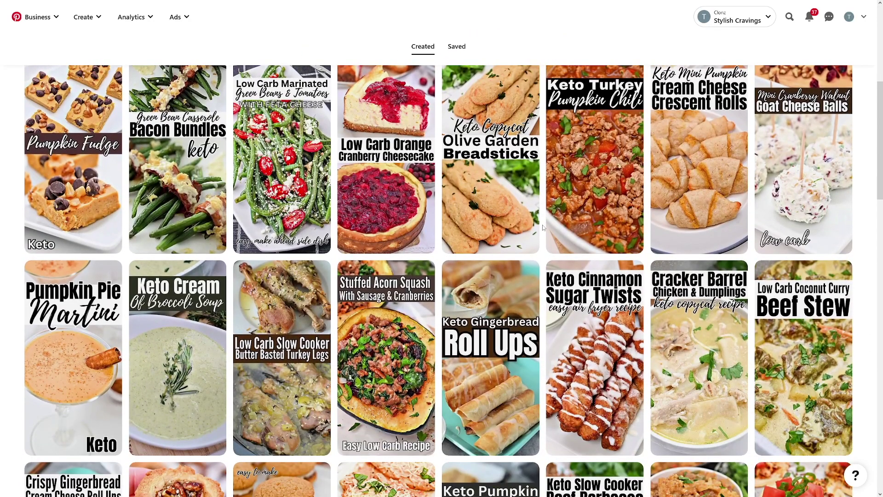
pyautogui.scroll(6, 543, 227)
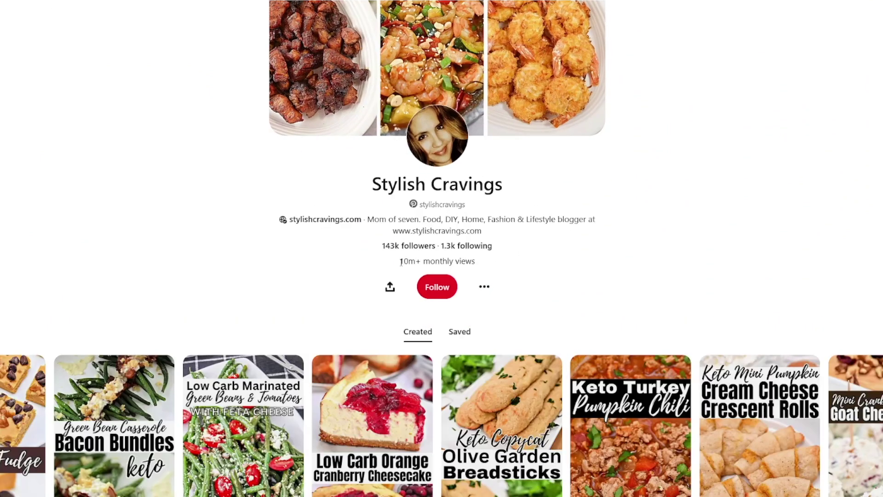
pyautogui.moveTo(408, 245); pyautogui.dragTo(433, 246)
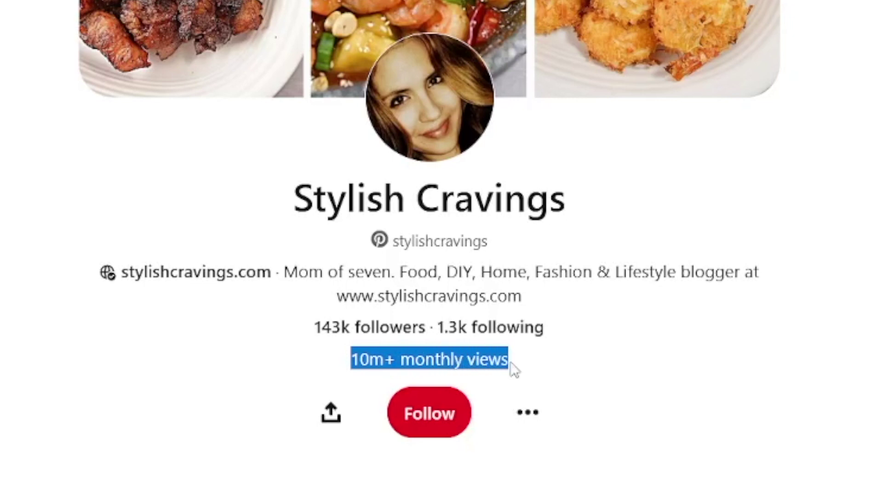
pyautogui.click(481, 341)
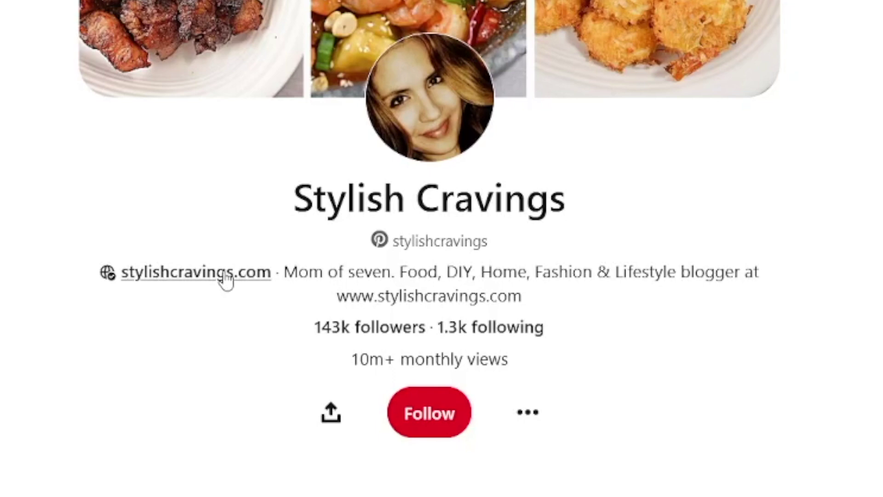
# Step: Visit the profile's website stylishcravings.com and scroll through it
pyautogui.click(252, 276)
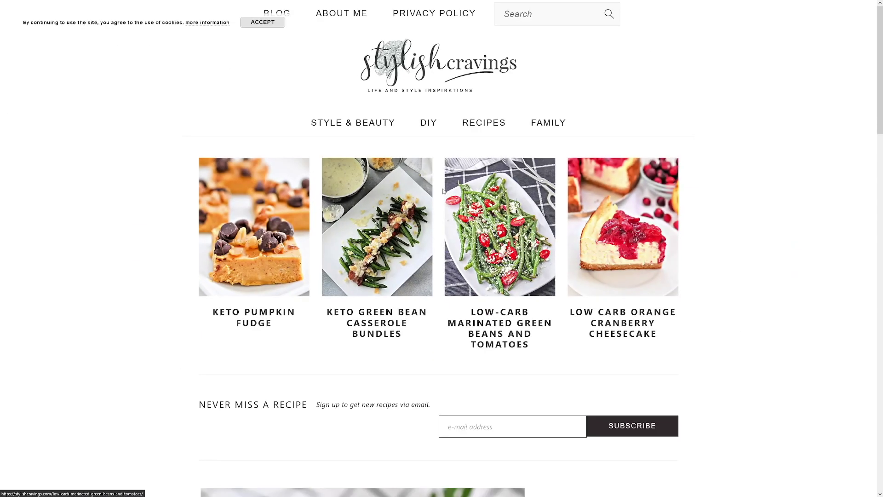
pyautogui.scroll(-5, 440, 201)
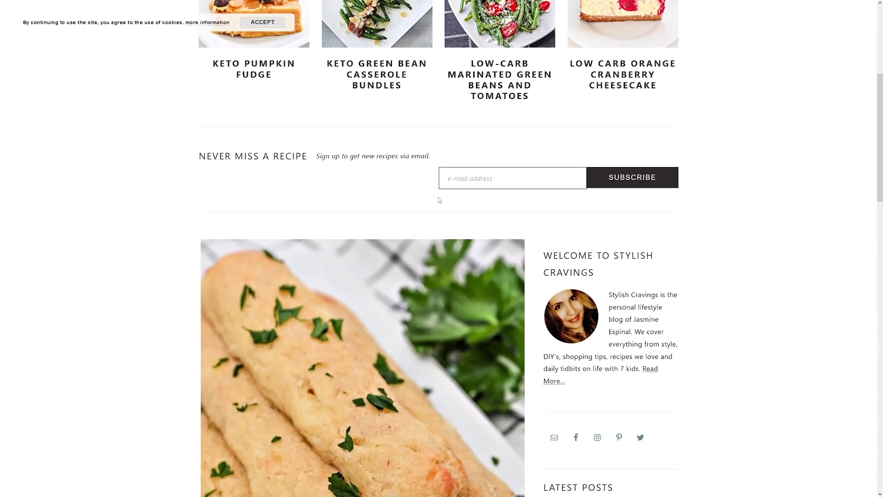
pyautogui.scroll(5, 438, 199)
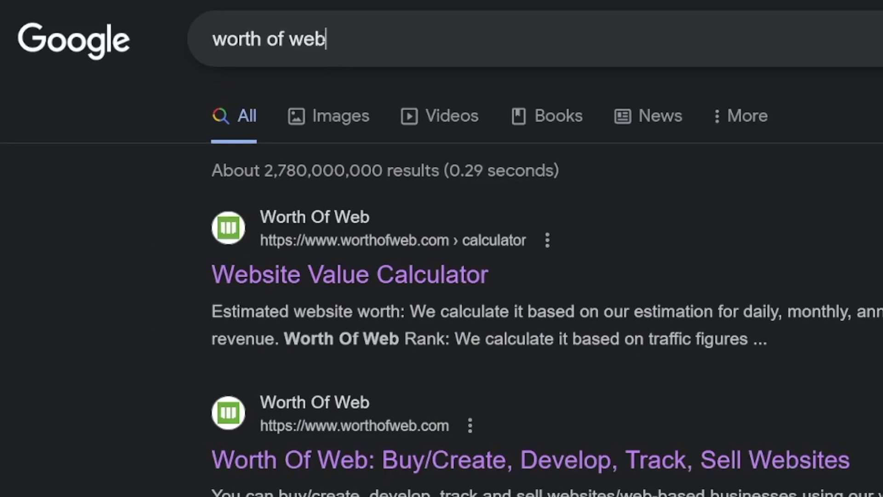
# Step: Run the Website Value Calculator on stylishcravings.com
pyautogui.moveTo(326, 39)
pyautogui.mouseDown()
pyautogui.moveTo(213, 39)
pyautogui.moveTo(327, 39)
pyautogui.mouseUp()
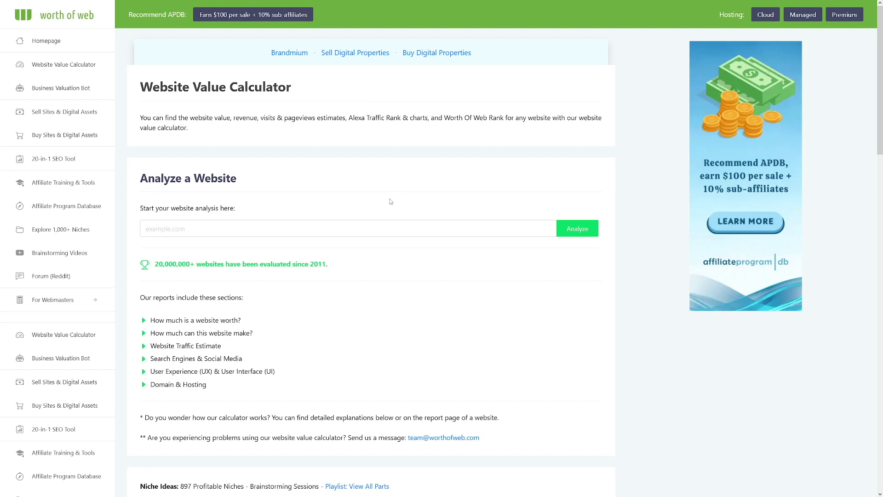
pyautogui.click(212, 235)
pyautogui.moveTo(212, 235)
pyautogui.mouseDown()
pyautogui.moveTo(153, 229)
pyautogui.moveTo(227, 240)
pyautogui.mouseUp()
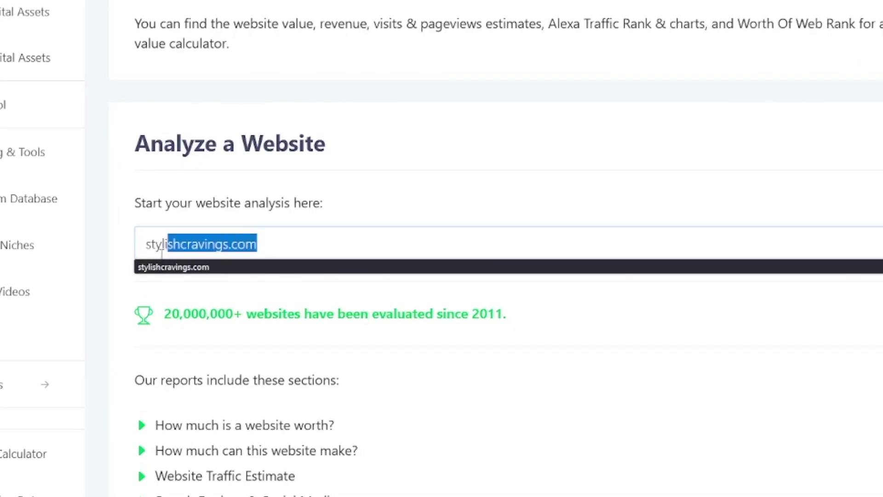
pyautogui.press('Return')
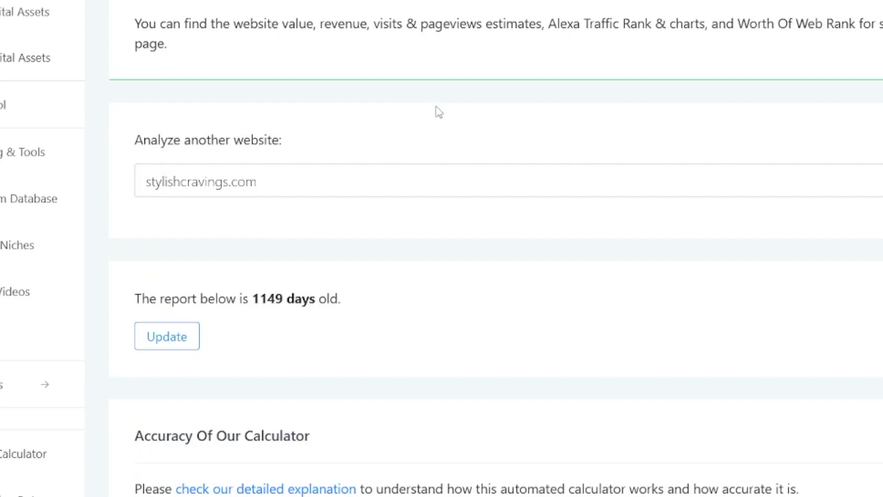
# Step: Highlight the estimated worth of $20,369 and the 130,200 monthly visits estimate
pyautogui.scroll(-3, 436, 165)
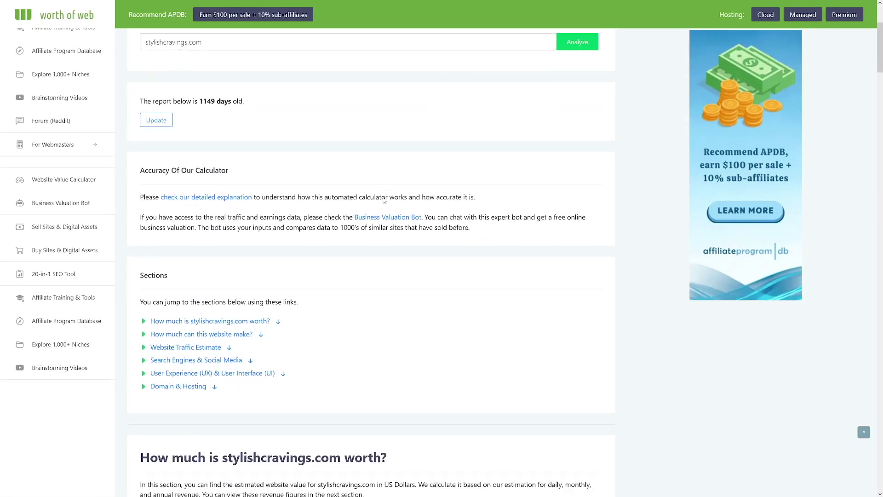
pyautogui.scroll(-6, 384, 200)
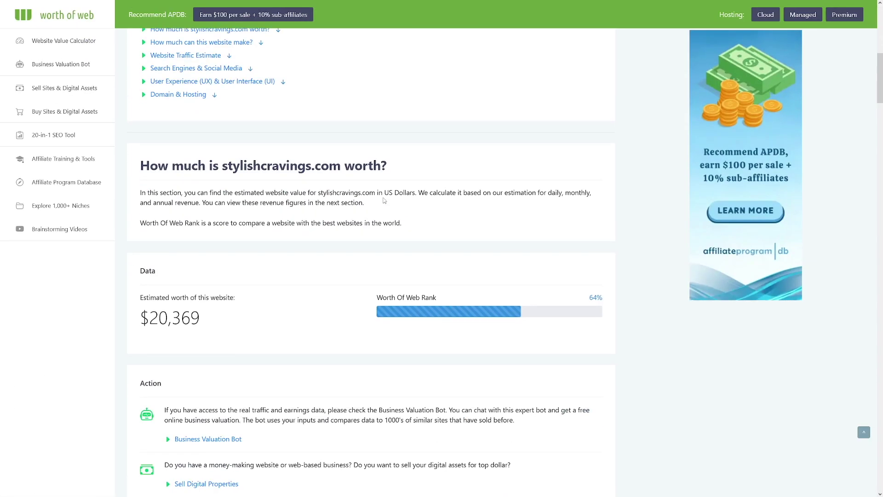
pyautogui.moveTo(206, 223); pyautogui.dragTo(323, 224)
pyautogui.scroll(-15, 452, 239)
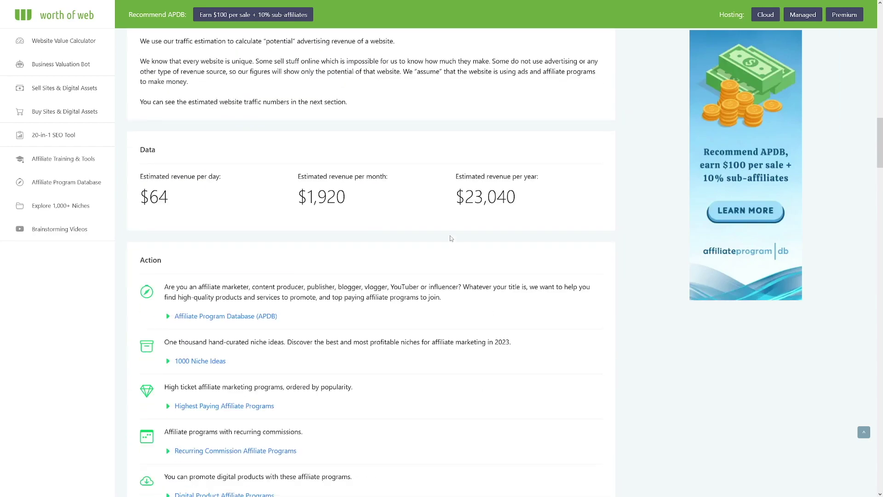
pyautogui.scroll(-6, 447, 239)
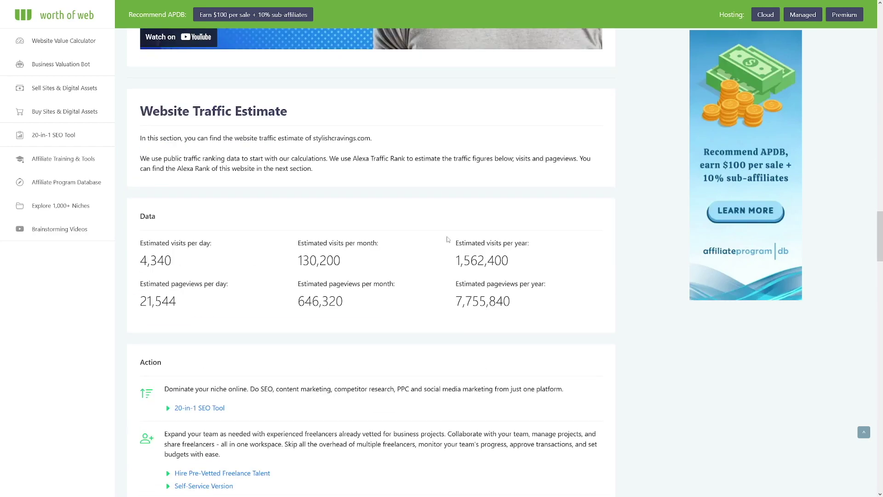
pyautogui.moveTo(298, 193); pyautogui.dragTo(368, 194)
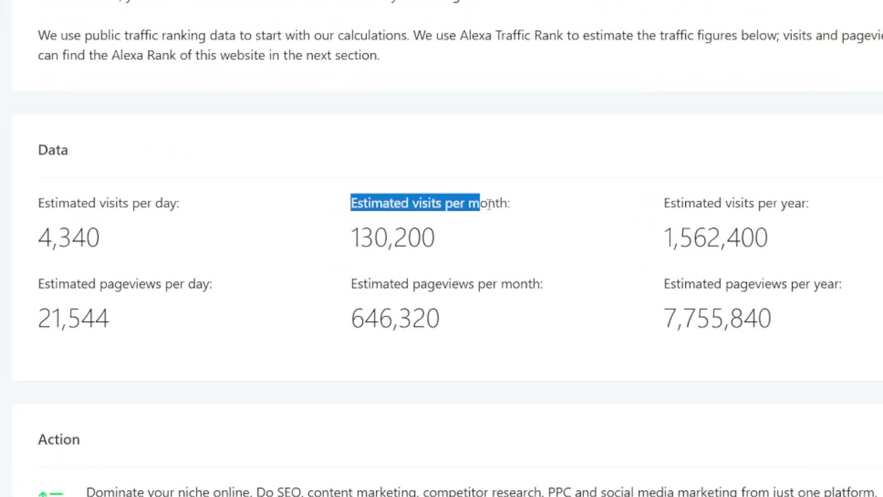
pyautogui.click(515, 212)
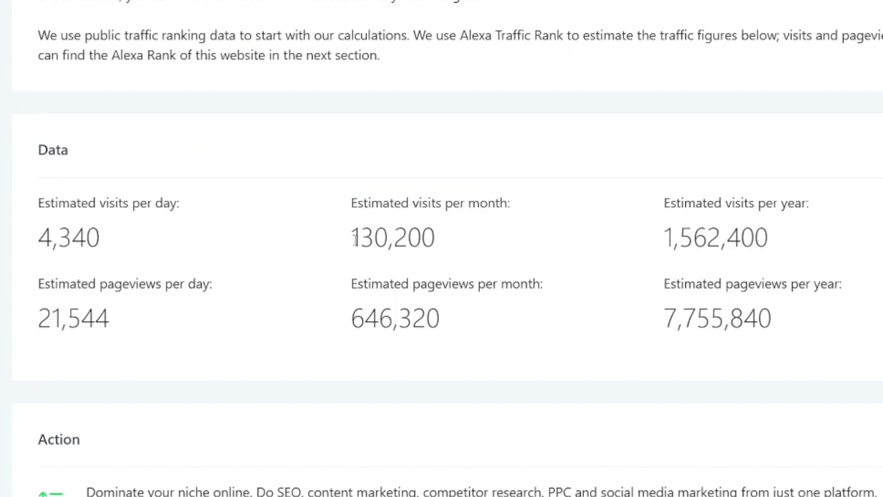
pyautogui.moveTo(393, 237); pyautogui.dragTo(435, 238)
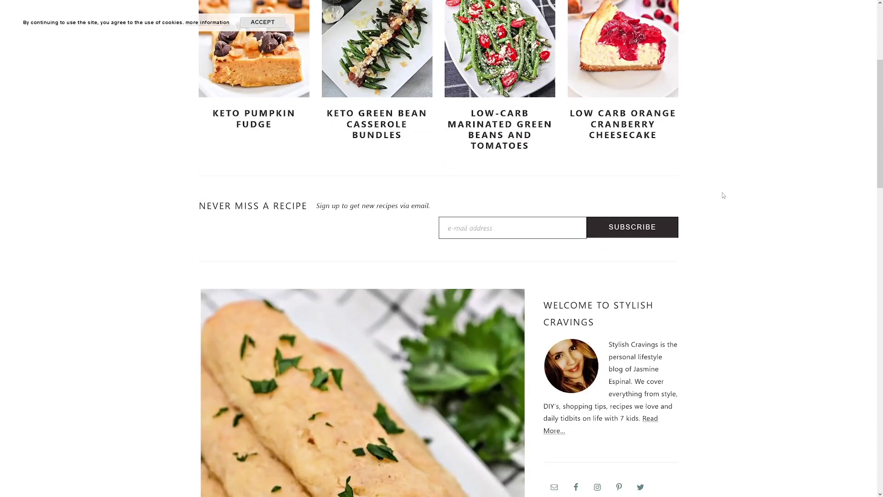
# Step: Scroll the blog homepage down to the Keto Copycat Olive Garden Breadsticks post and Latest Posts
pyautogui.scroll(-7, 723, 195)
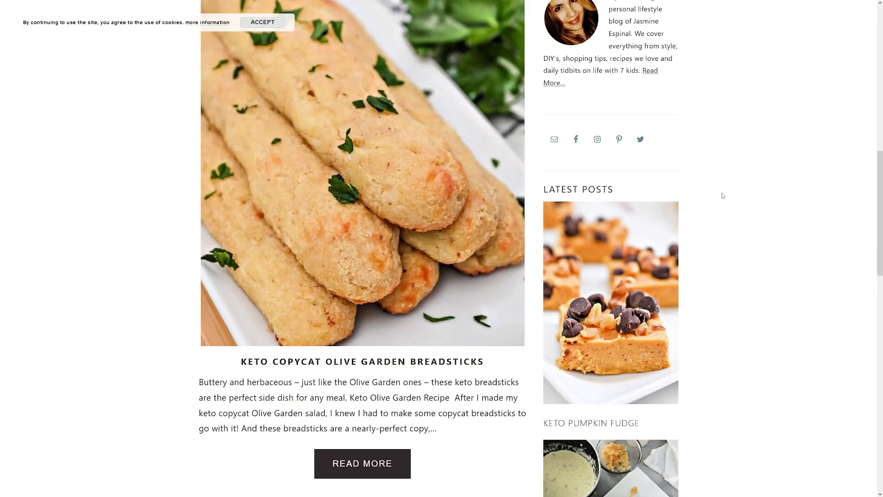
pyautogui.scroll(-13, 724, 195)
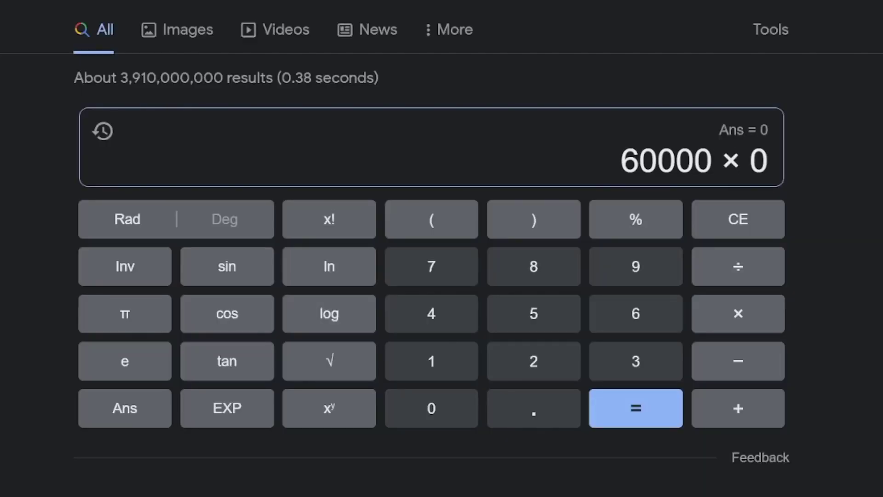
# Step: Compute 60000 × 0.01 = 600, then 600 × 5 = 3000 in Google's calculator
pyautogui.write('.01')
pyautogui.press('Return')
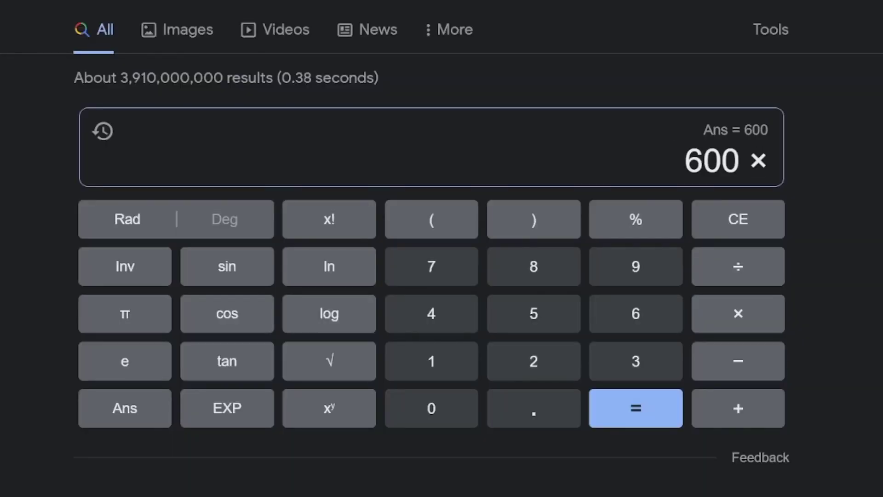
pyautogui.write('5')
pyautogui.press('Return')
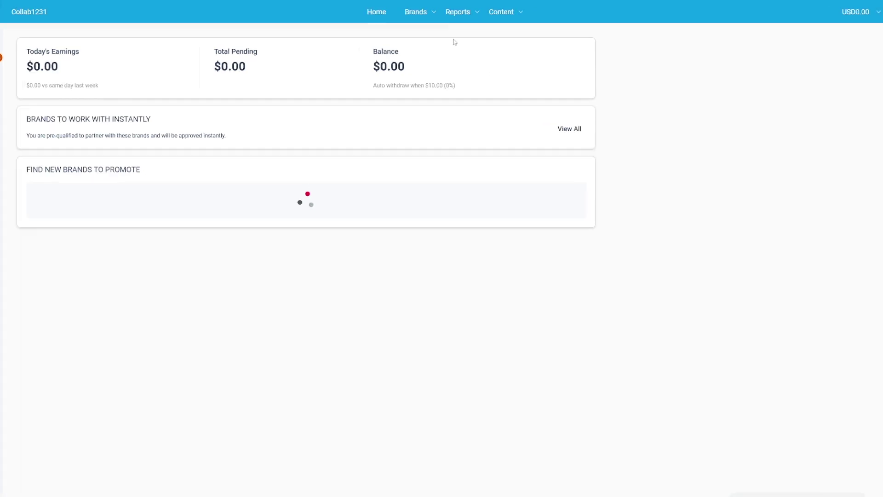
# Step: Filter Find Brands to Apparel, Shoes & Accessories and open Dia & Co's details panel
pyautogui.click(434, 17)
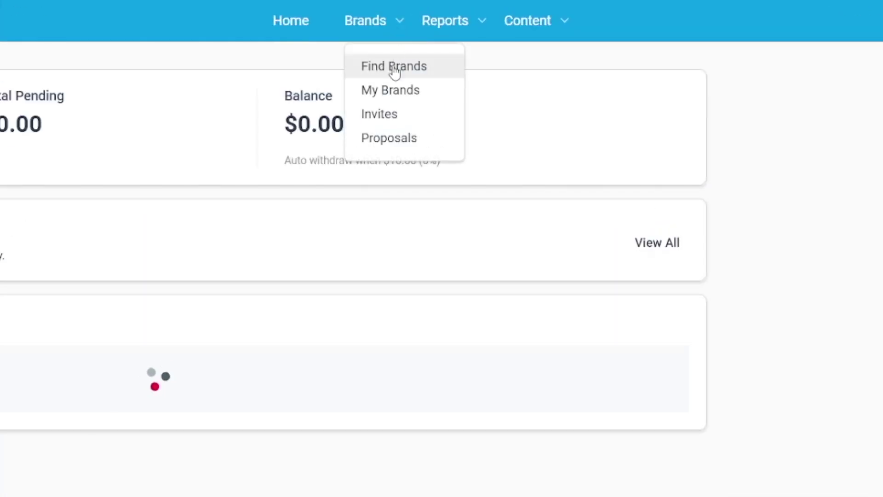
pyautogui.click(395, 67)
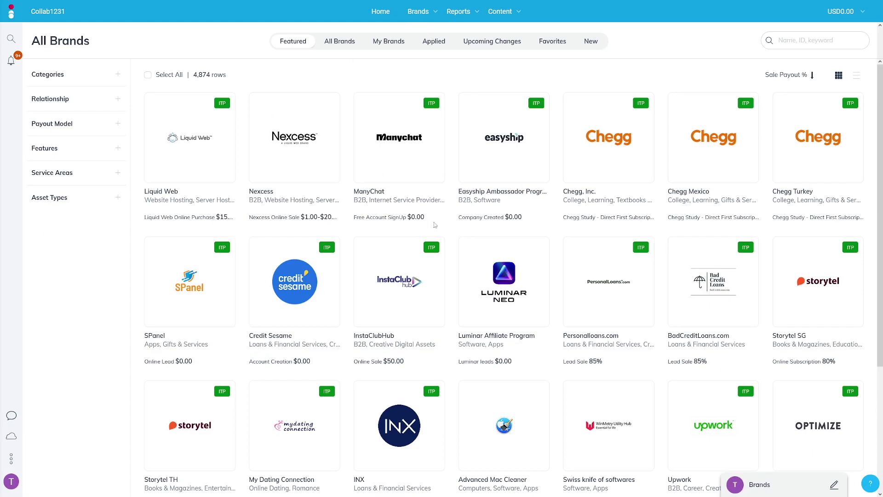
pyautogui.moveTo(435, 226)
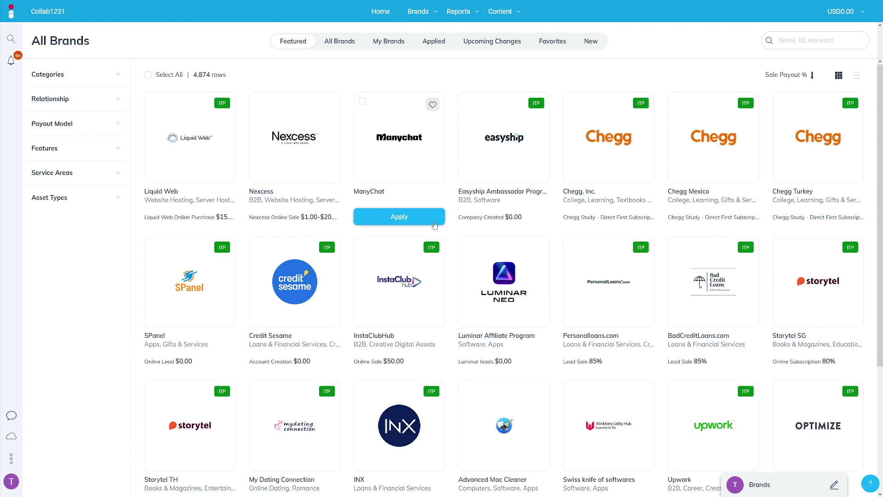
pyautogui.click(118, 78)
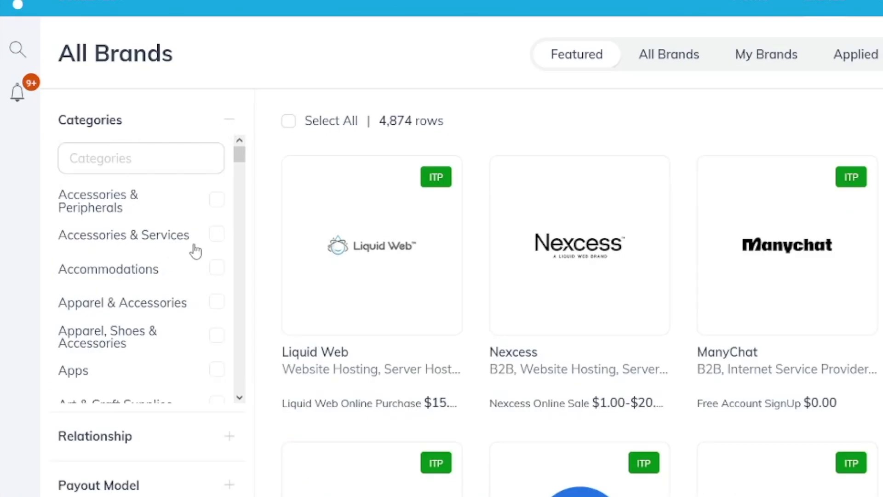
pyautogui.scroll(-2, 196, 251)
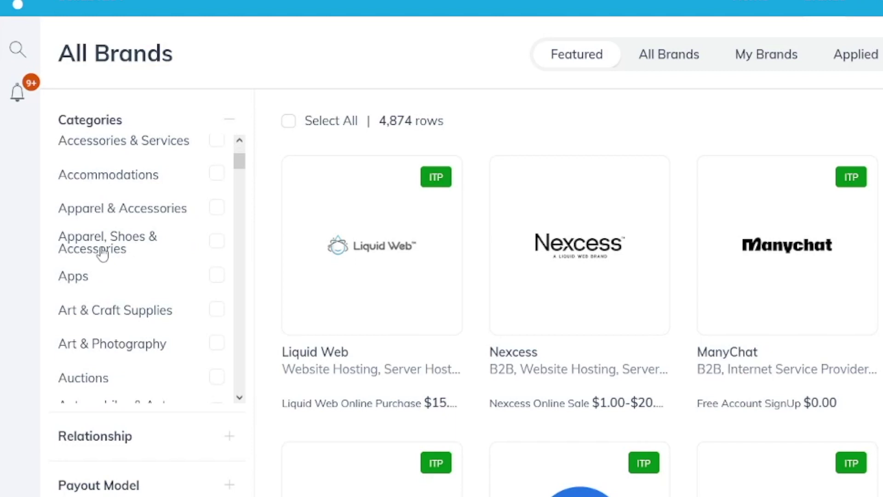
pyautogui.click(217, 241)
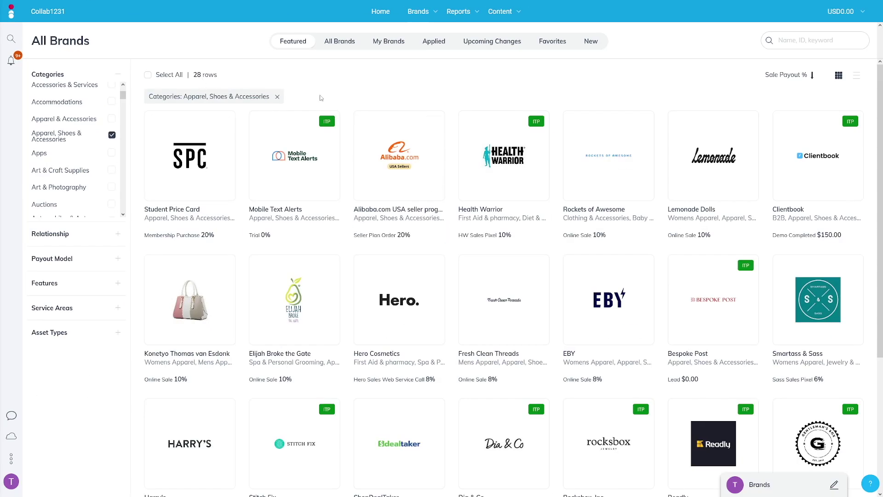
pyautogui.scroll(-3, 472, 231)
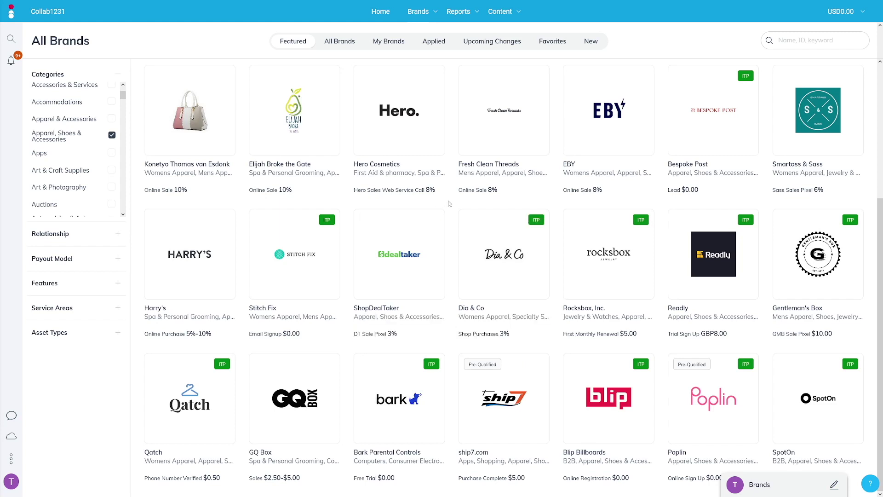
pyautogui.click(509, 267)
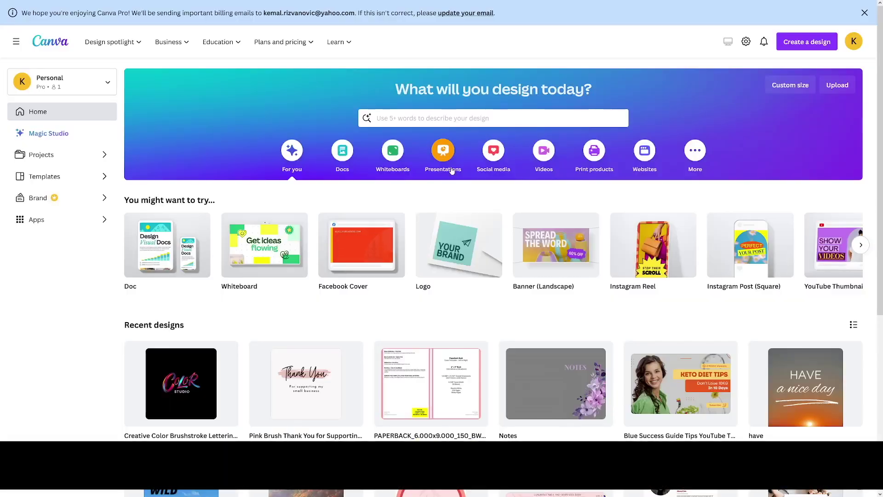
# Step: Search 'pinterest' on Canva's home page and create a blank Pinterest Pin design
pyautogui.click(441, 123)
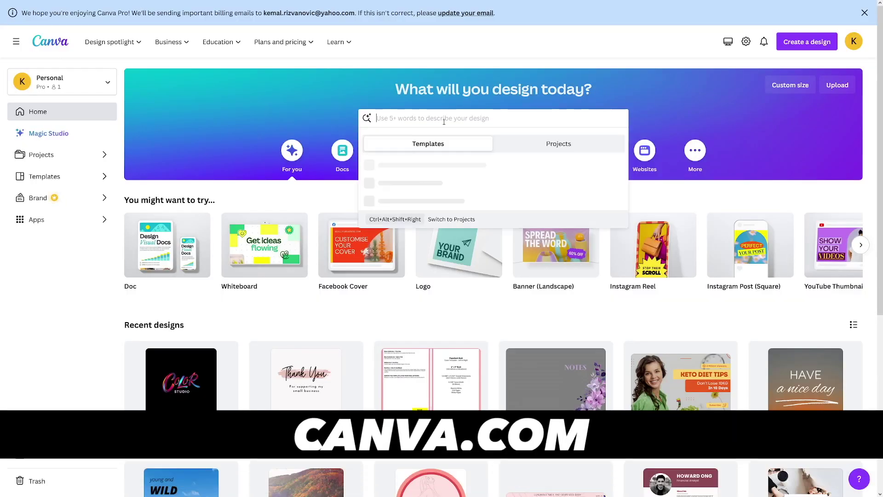
pyautogui.write('pinterest')
pyautogui.click(405, 253)
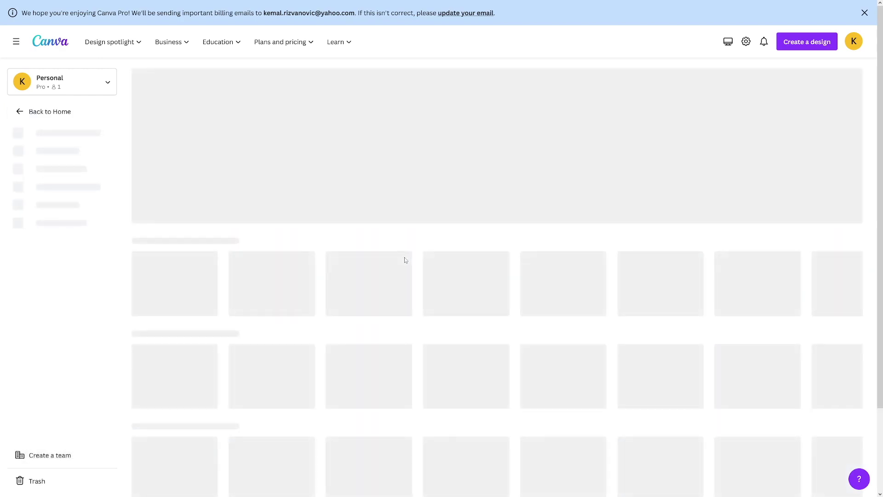
pyautogui.scroll(-5, 405, 259)
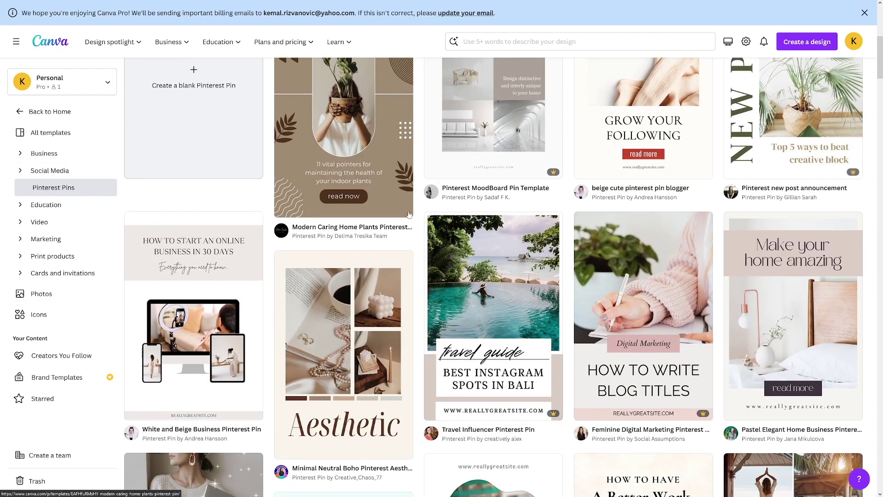
pyautogui.scroll(3, 222, 261)
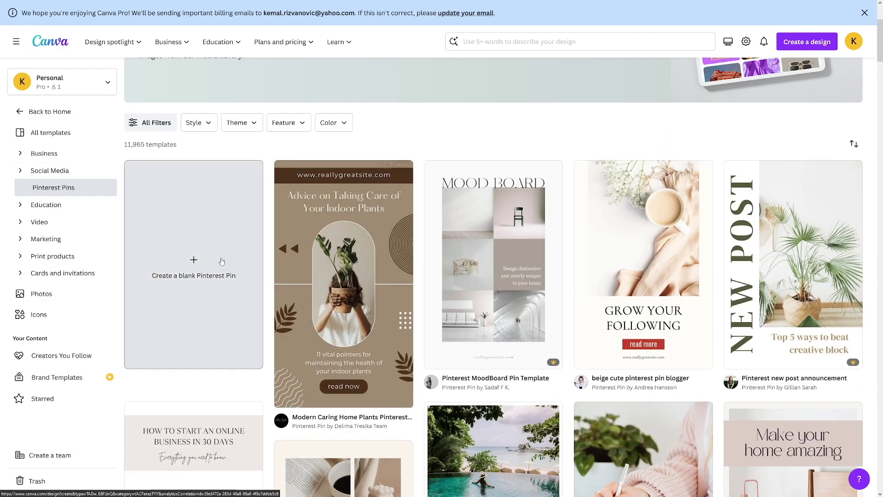
pyautogui.click(206, 219)
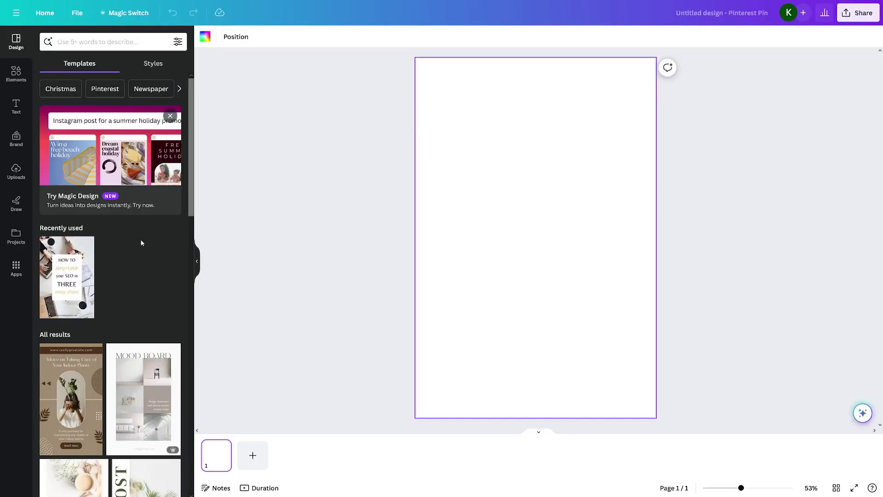
# Step: Search Canva templates for 'beauty' and apply the pink Beauty Product template
pyautogui.click(93, 41)
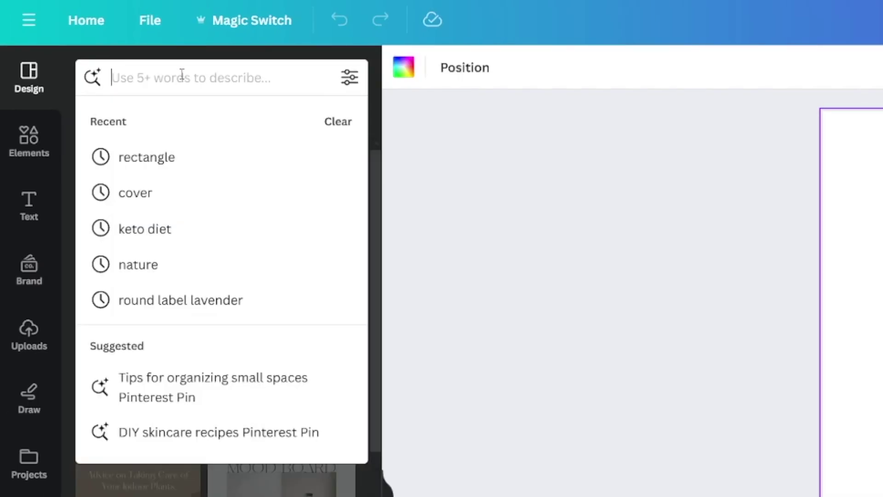
pyautogui.write('beauty')
pyautogui.press('Return')
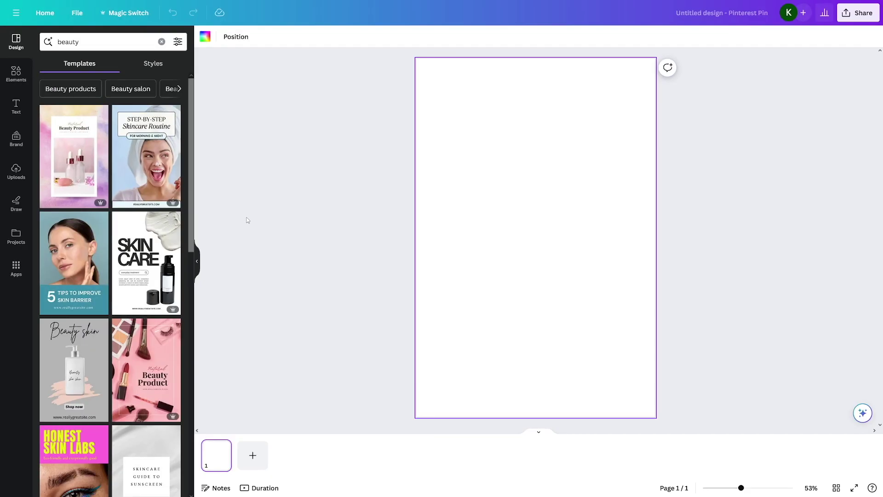
pyautogui.scroll(-3, 158, 255)
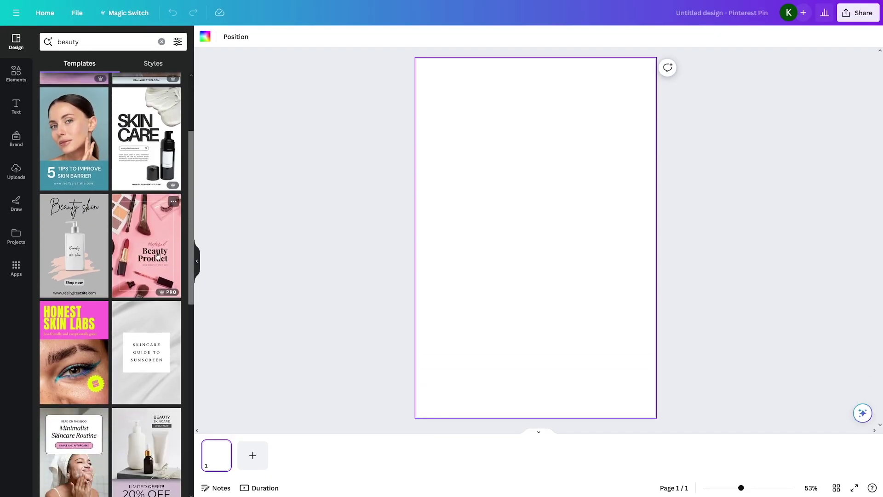
pyautogui.click(145, 252)
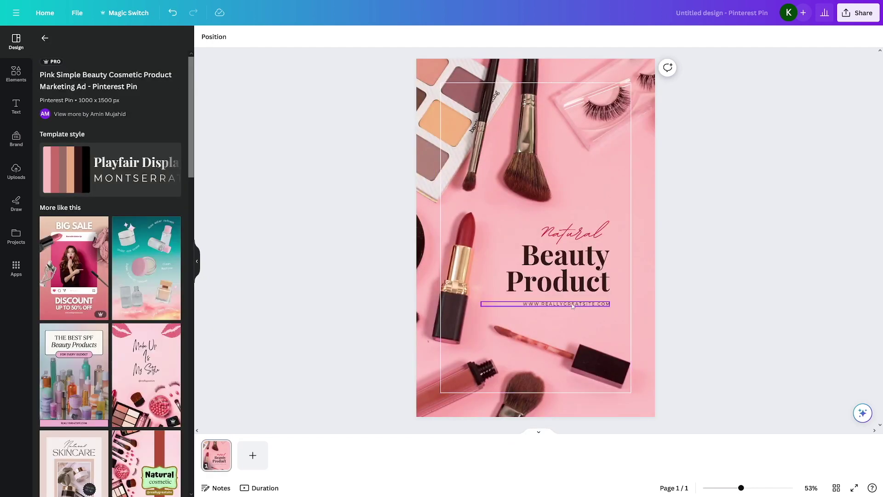
# Step: Delete the web address line, reposition Beauty Product, enlarge Natural beside it, then download the design
pyautogui.click(568, 304)
pyautogui.press('Delete')
pyautogui.click(606, 299)
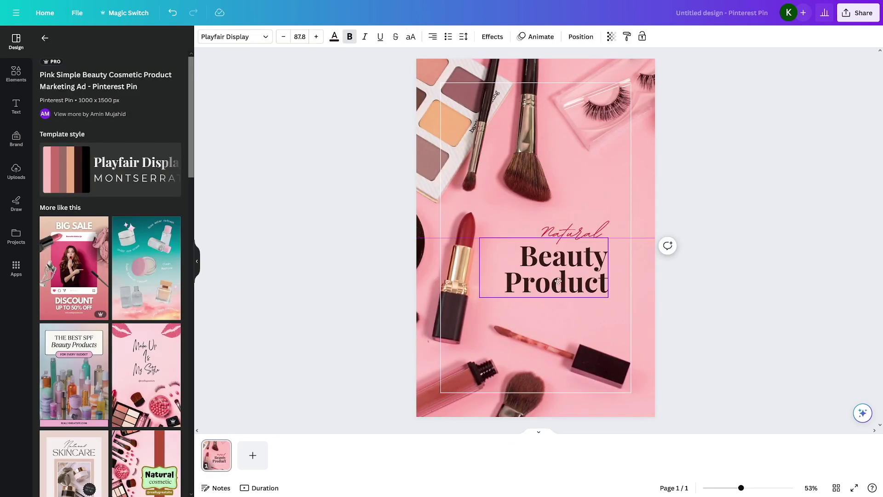
pyautogui.moveTo(606, 299); pyautogui.dragTo(620, 320)
pyautogui.moveTo(578, 296); pyautogui.dragTo(582, 298)
pyautogui.moveTo(576, 232); pyautogui.dragTo(591, 251)
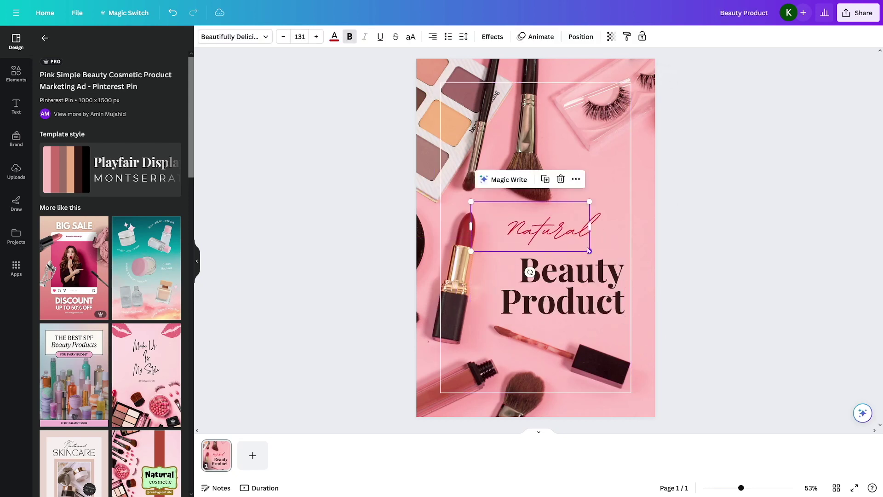
pyautogui.moveTo(534, 225); pyautogui.dragTo(584, 236)
pyautogui.click(835, 100)
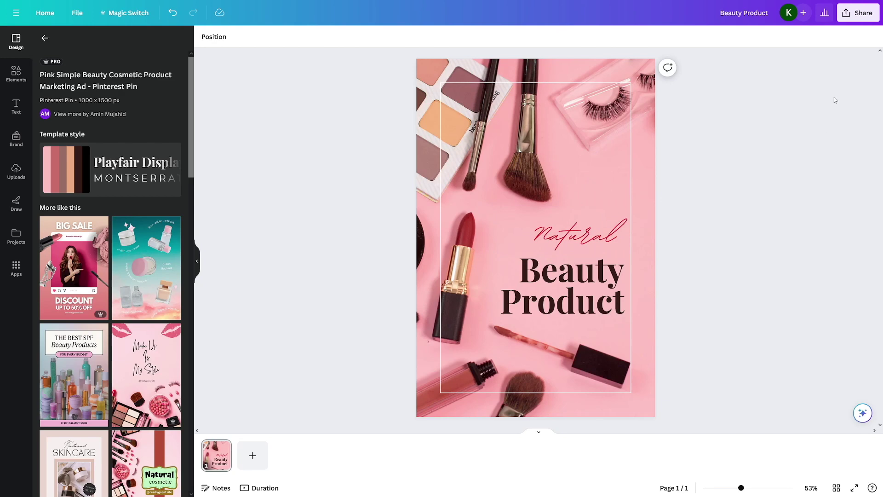
pyautogui.click(865, 14)
pyautogui.click(745, 250)
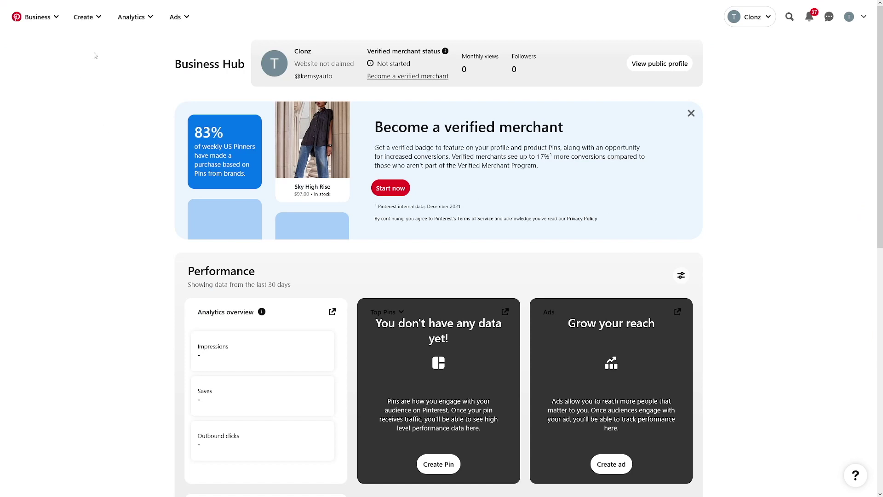
# Step: Start a new pin and add the Natural Beauty Product design as its image
pyautogui.click(97, 23)
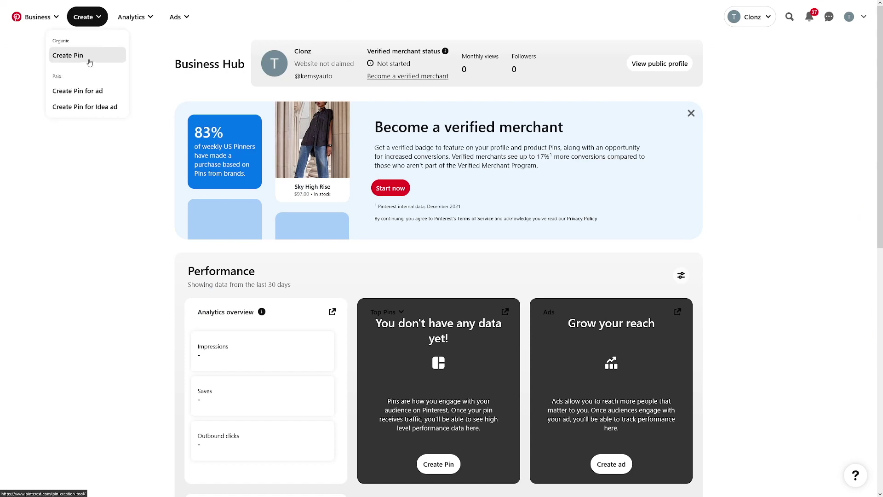
pyautogui.click(72, 56)
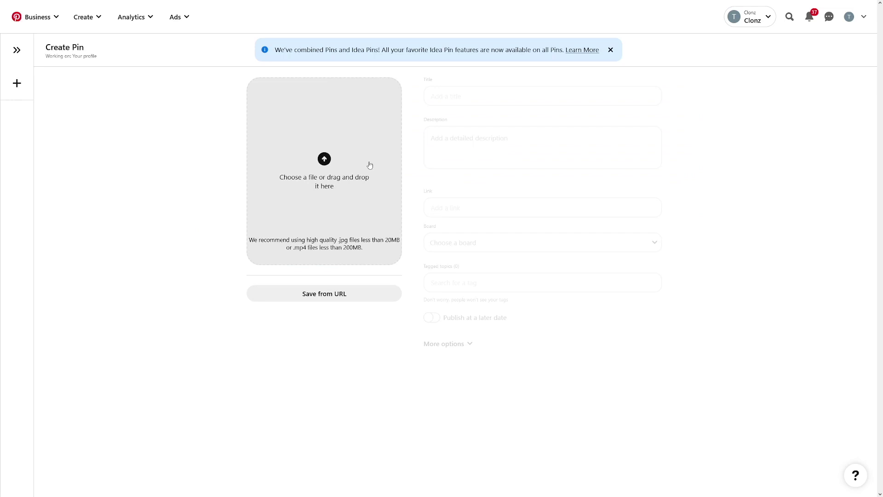
pyautogui.click(529, 96)
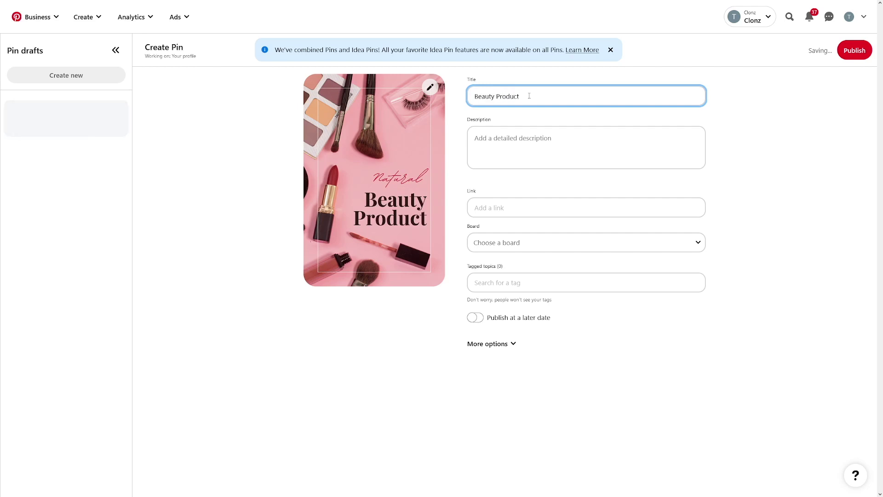
# Step: Move on to the pin's Description field so the Beauty Product pin saves as a draft
pyautogui.click(540, 145)
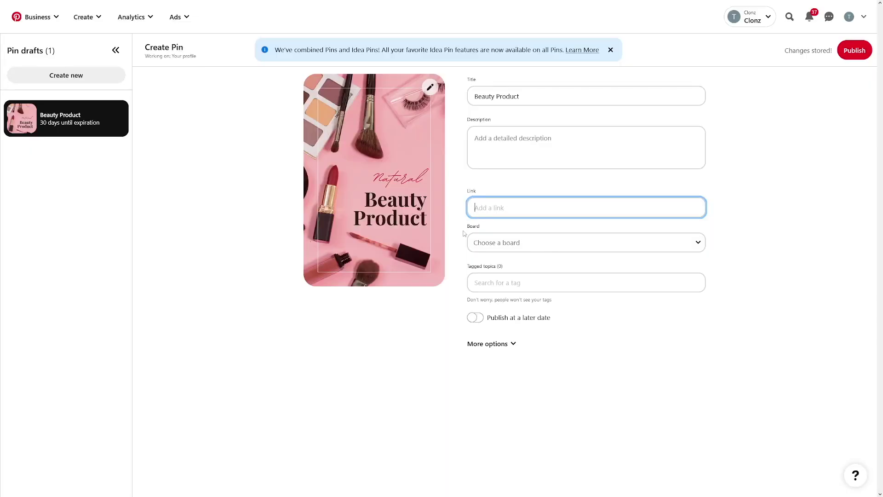
pyautogui.click(506, 284)
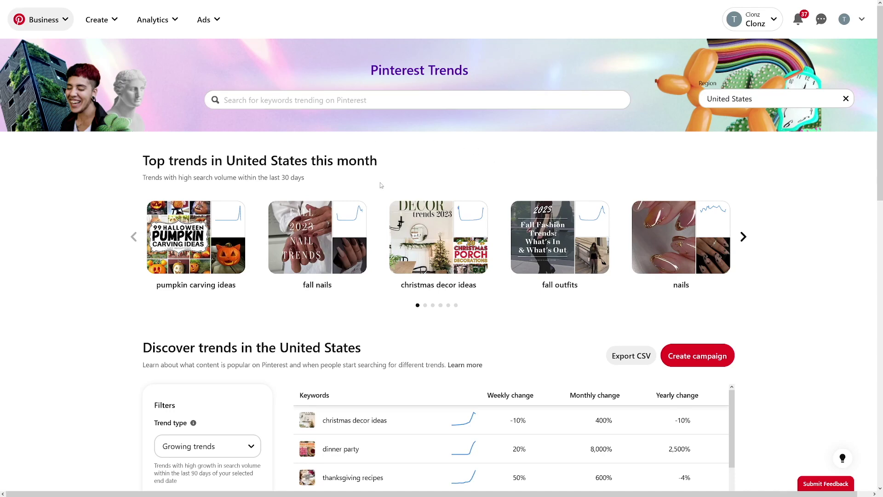
# Step: Search Pinterest for 'hand cream' pins
pyautogui.scroll(-2, 383, 185)
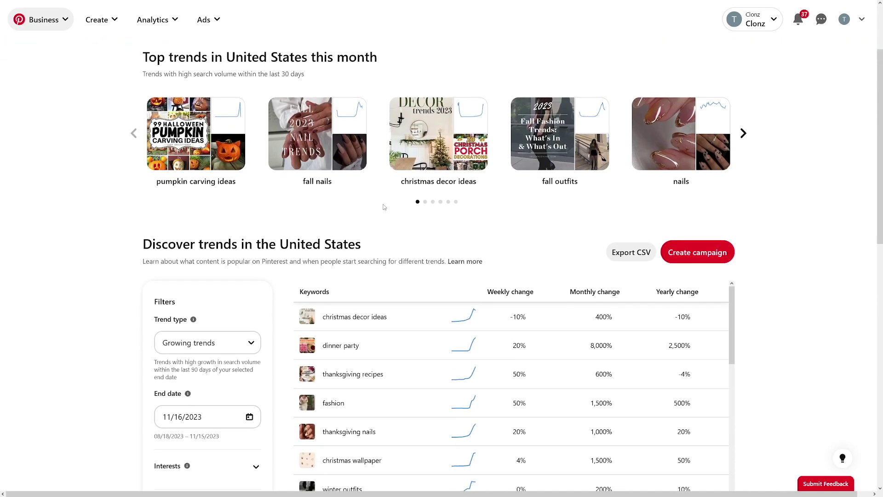
pyautogui.scroll(2, 385, 207)
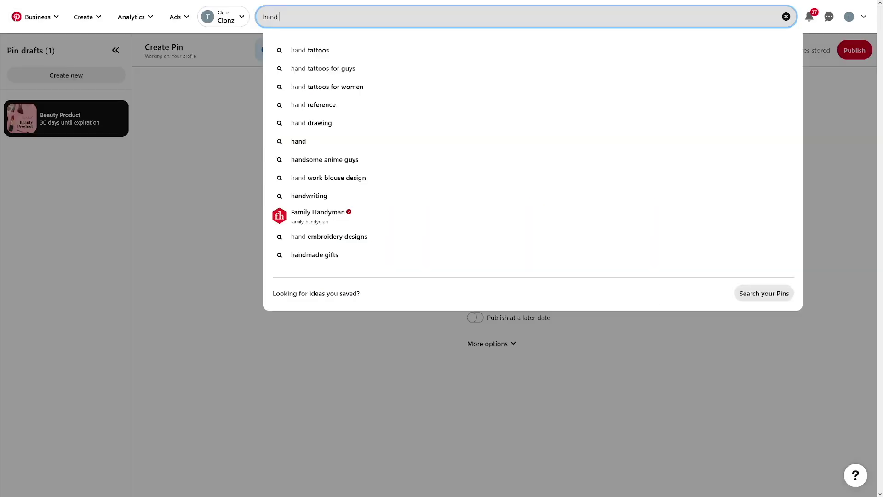
pyautogui.write('cr')
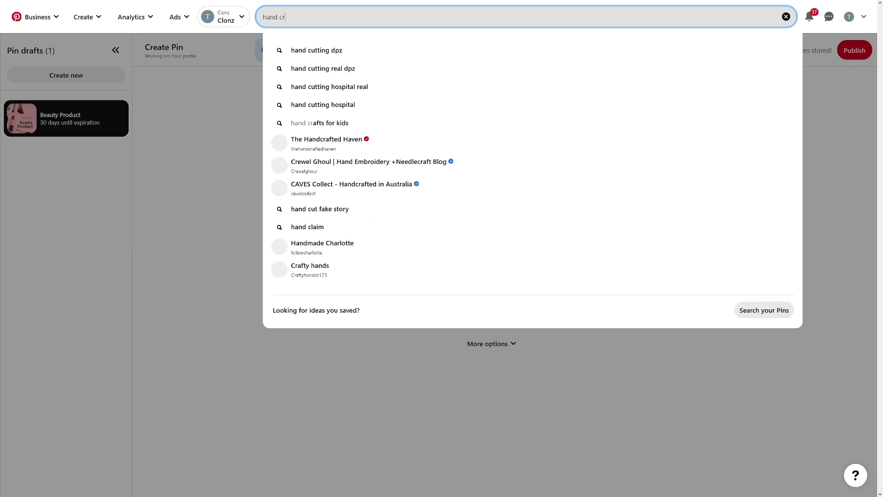
pyautogui.write('eam')
pyautogui.press('Return')
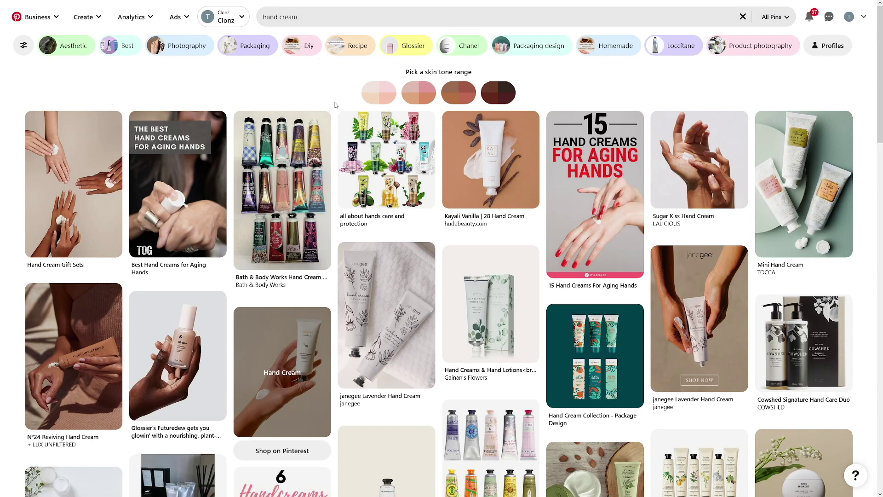
pyautogui.scroll(-1, 337, 105)
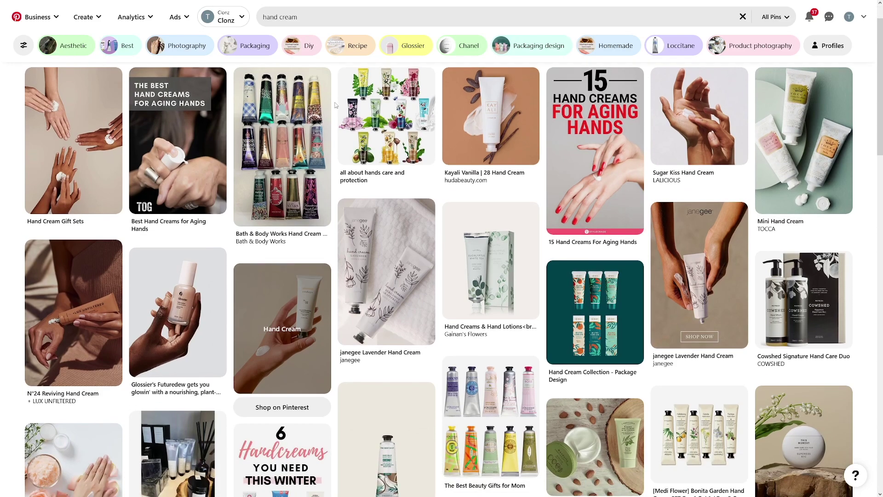
pyautogui.scroll(-1, 337, 105)
pyautogui.scroll(-2, 336, 105)
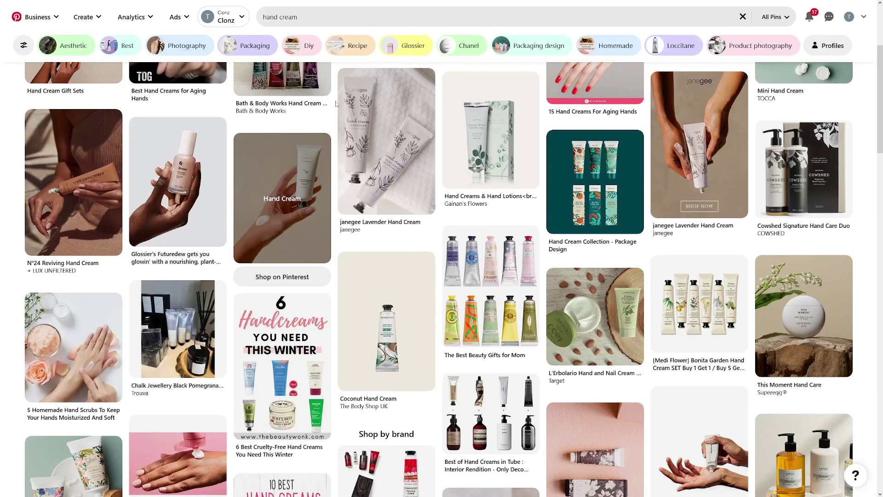
pyautogui.scroll(-6, 335, 104)
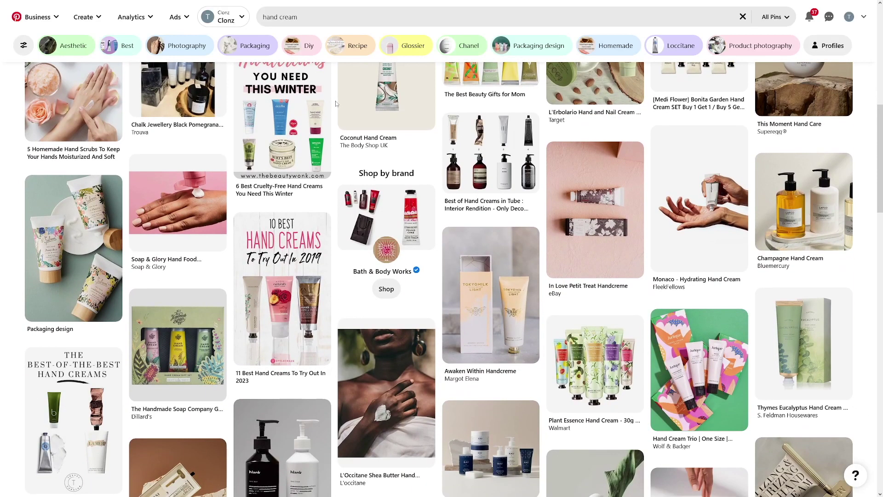
pyautogui.scroll(-4, 335, 104)
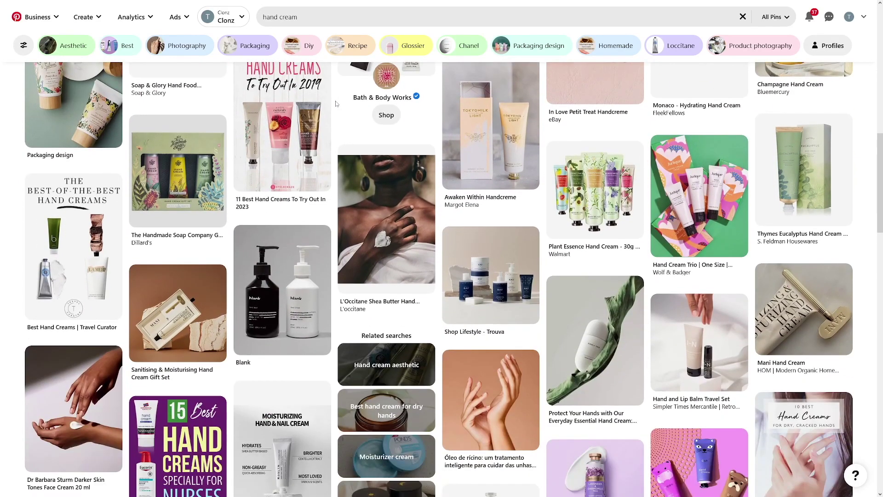
pyautogui.scroll(-4, 335, 104)
pyautogui.scroll(-3, 335, 102)
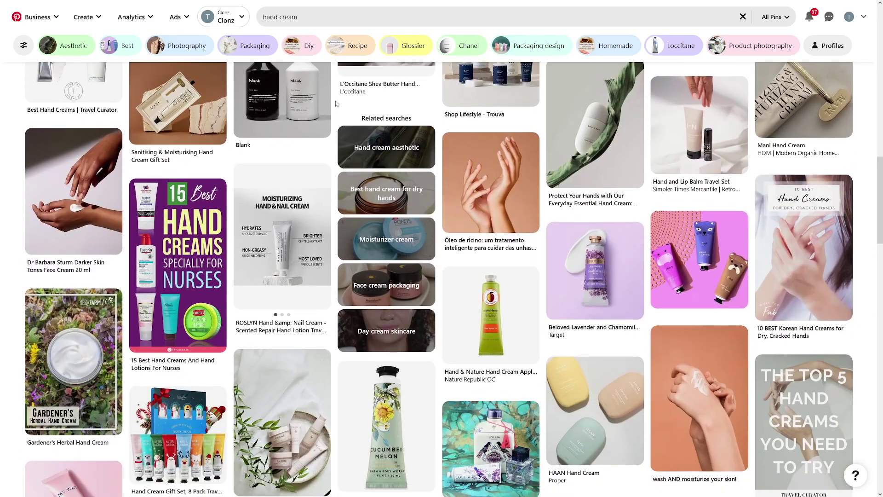